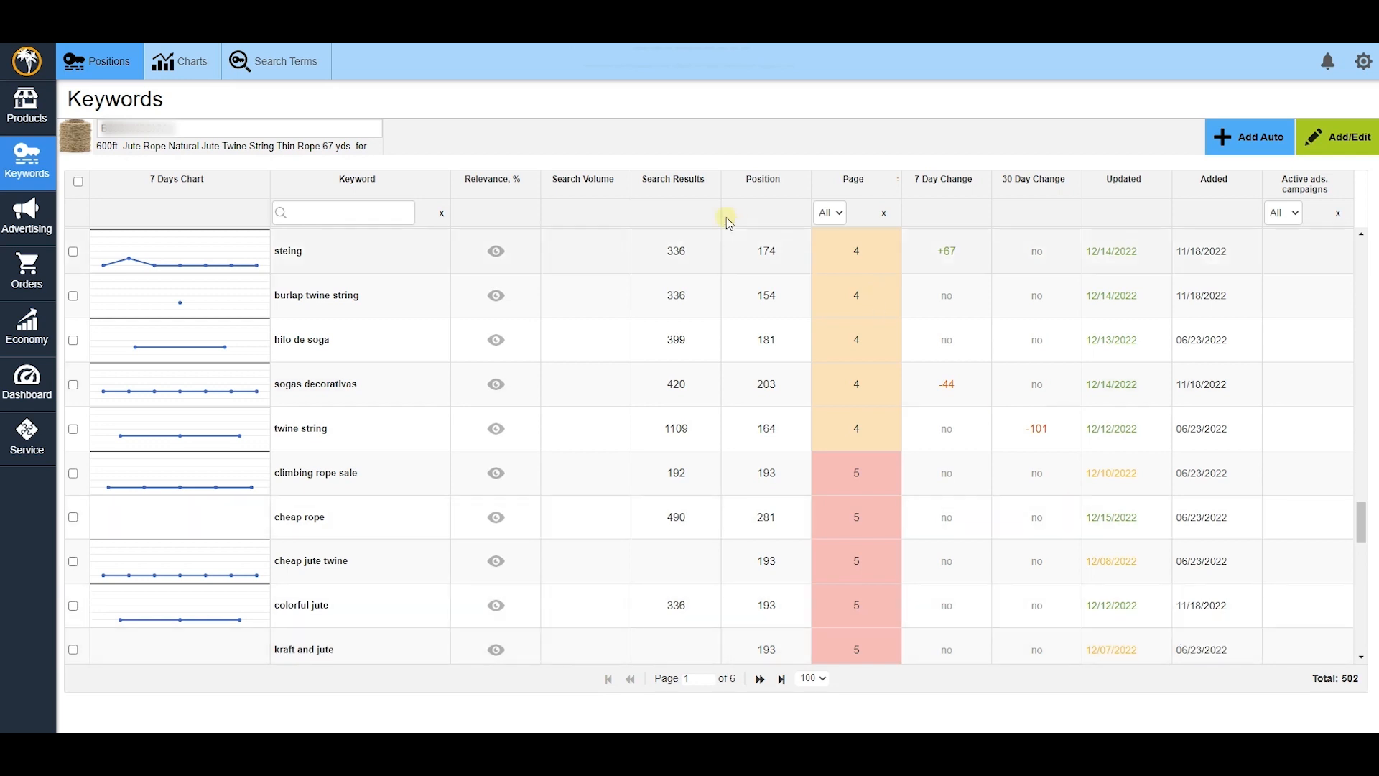
- Start a product lookup for the 600ft jute rope in the Keywords page search field
click(360, 127)
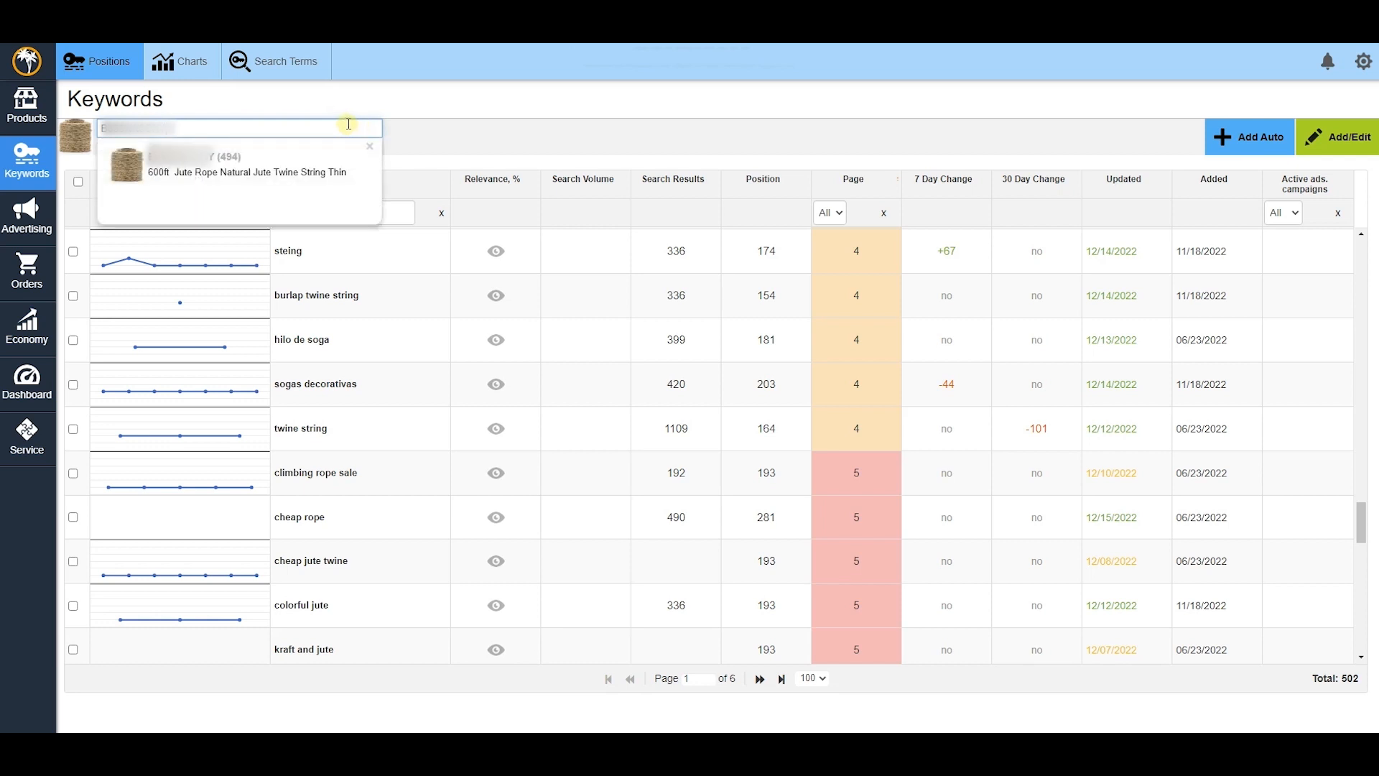
- Pick the 600ft jute rope product from the suggestions to load its 502 tracked keywords
click(274, 170)
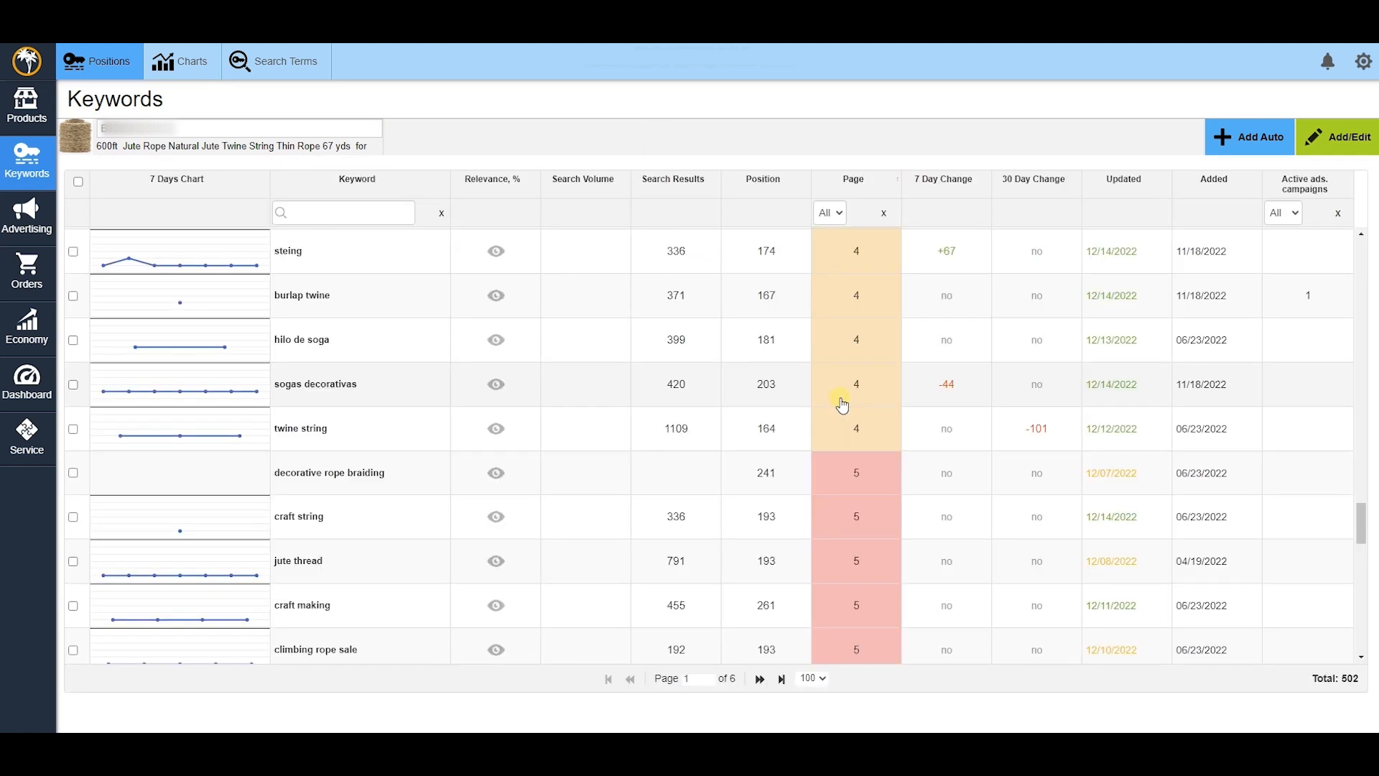
scroll(843, 404, up, 6)
scroll(843, 403, up, 5)
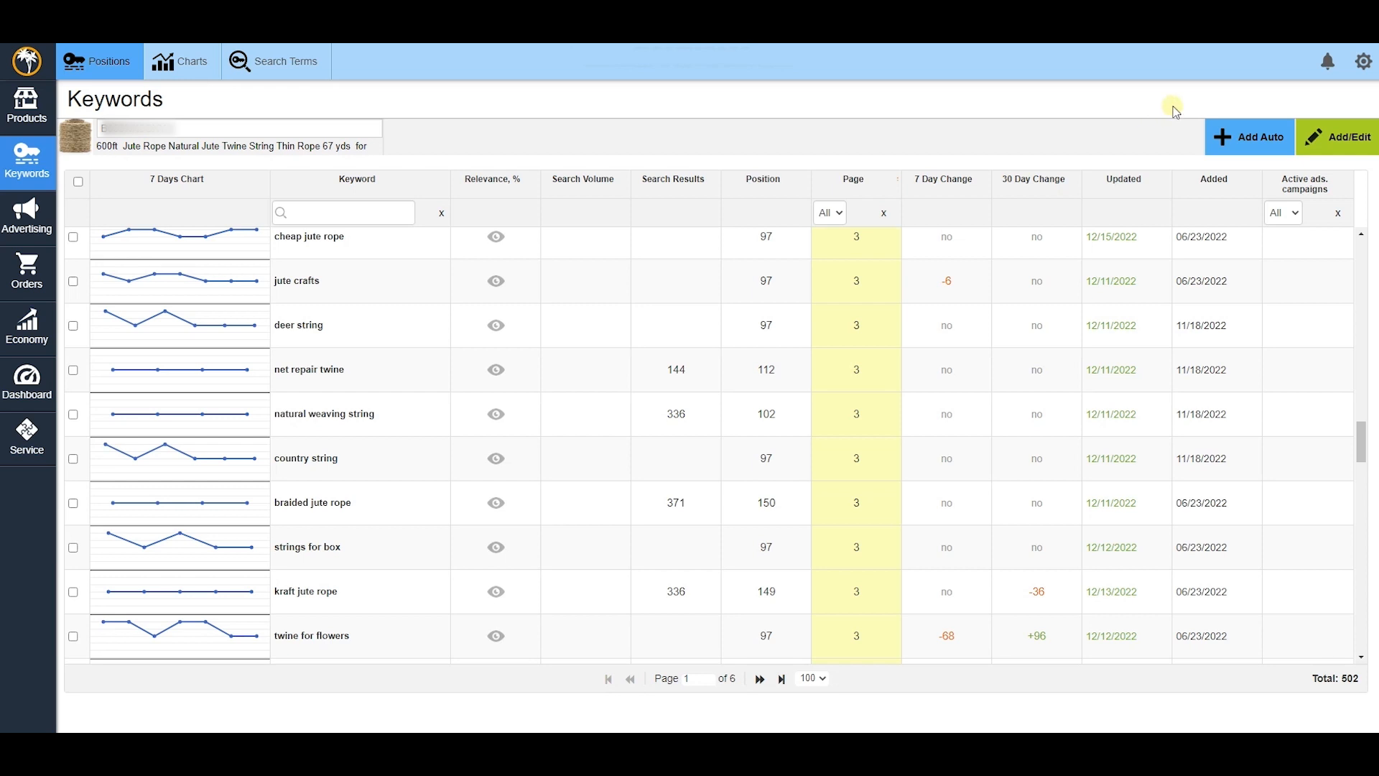
- Run the Add Auto keyword search for jute rope with Limit by page set to 2
click(1230, 136)
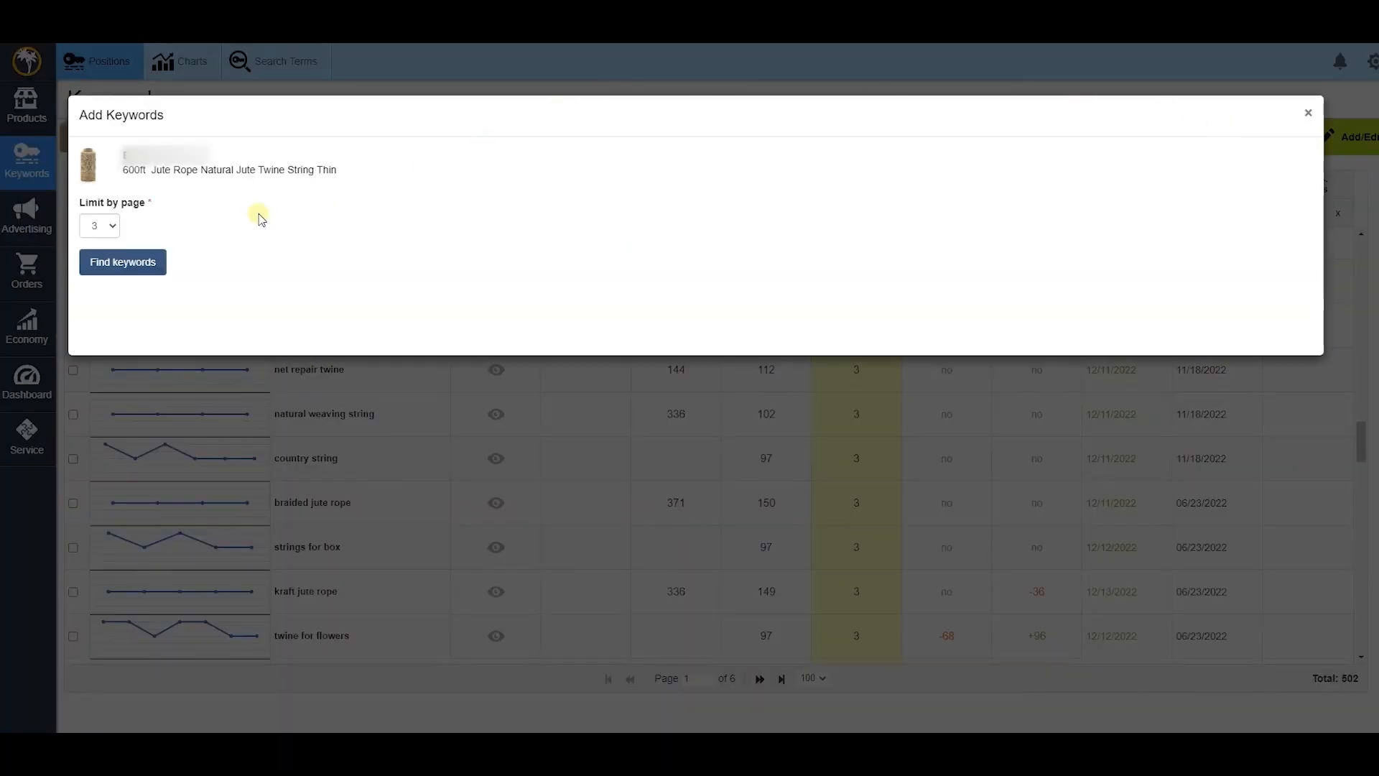
click(113, 225)
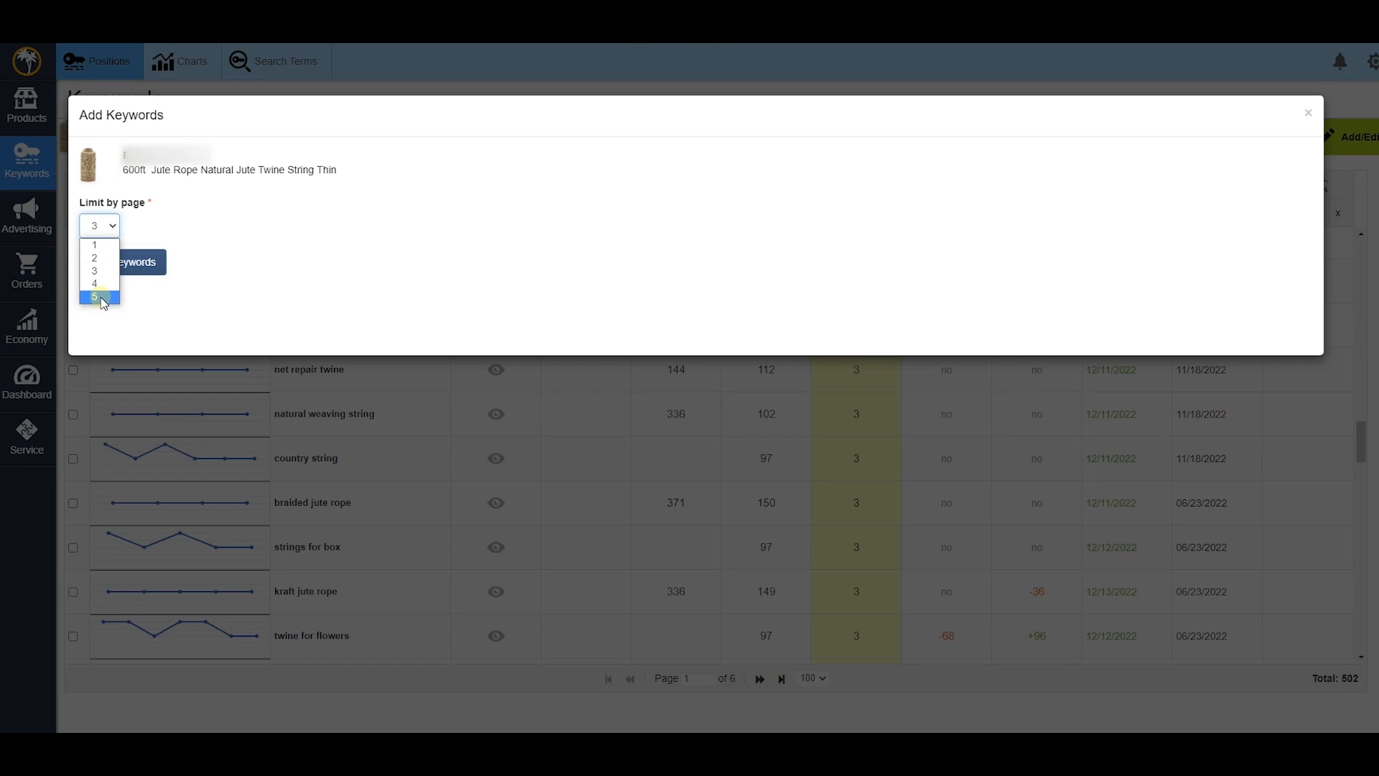
click(101, 260)
click(145, 267)
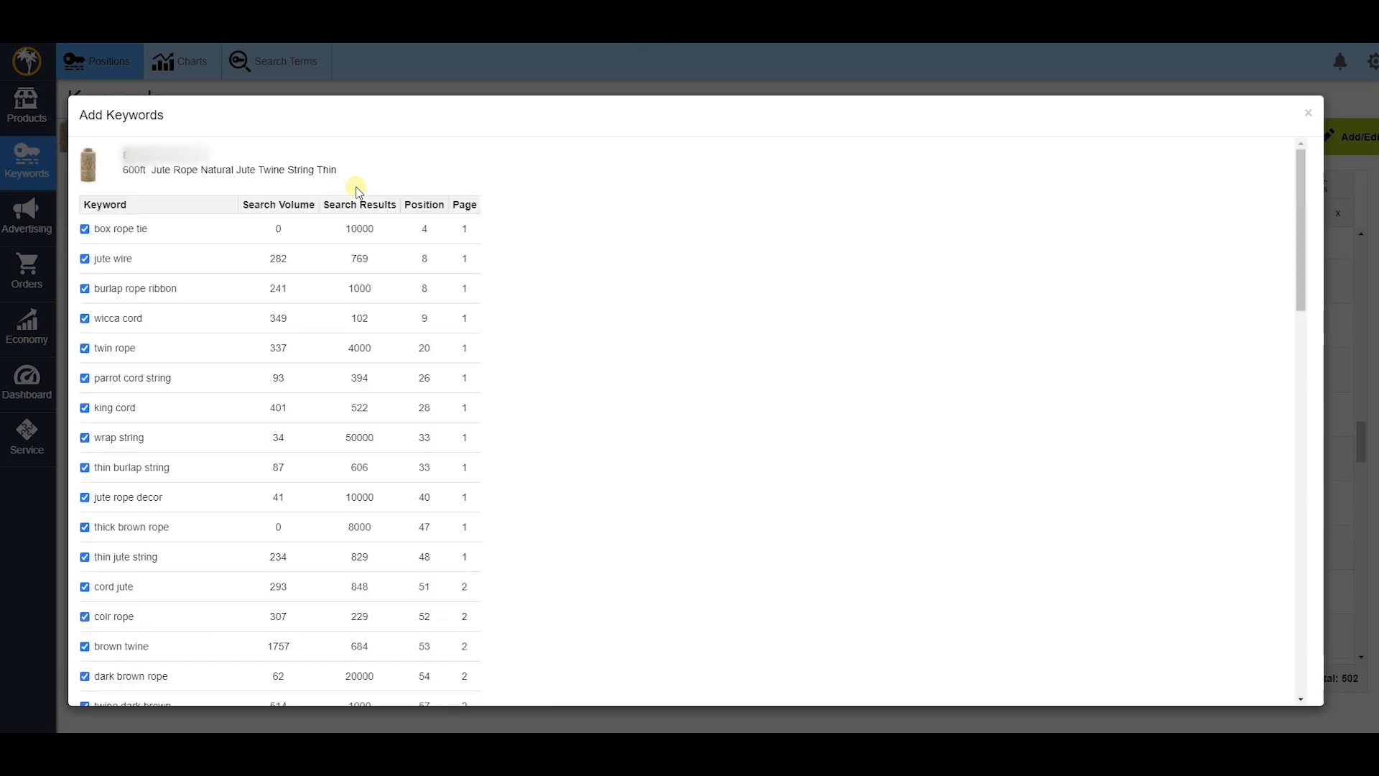
scroll(587, 259, down, 1)
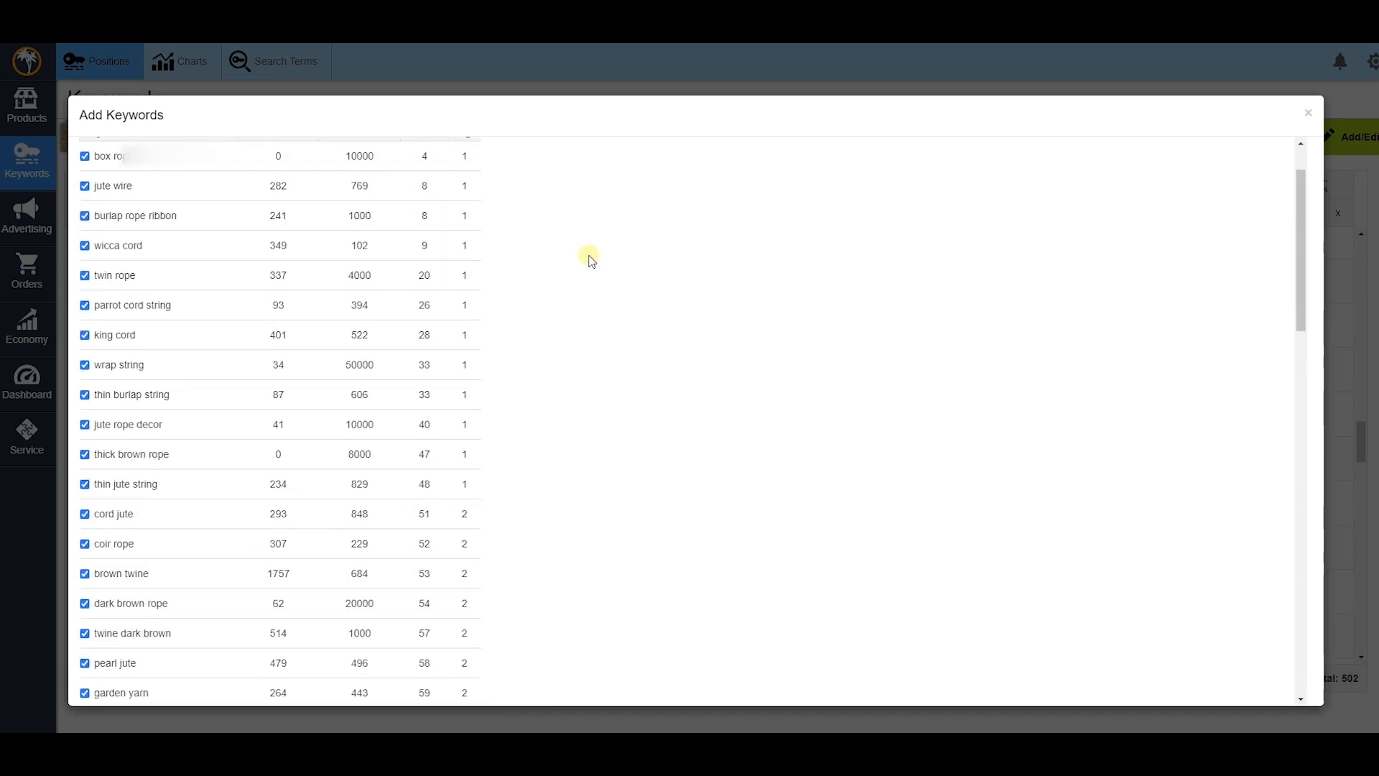
scroll(483, 208, up, 1)
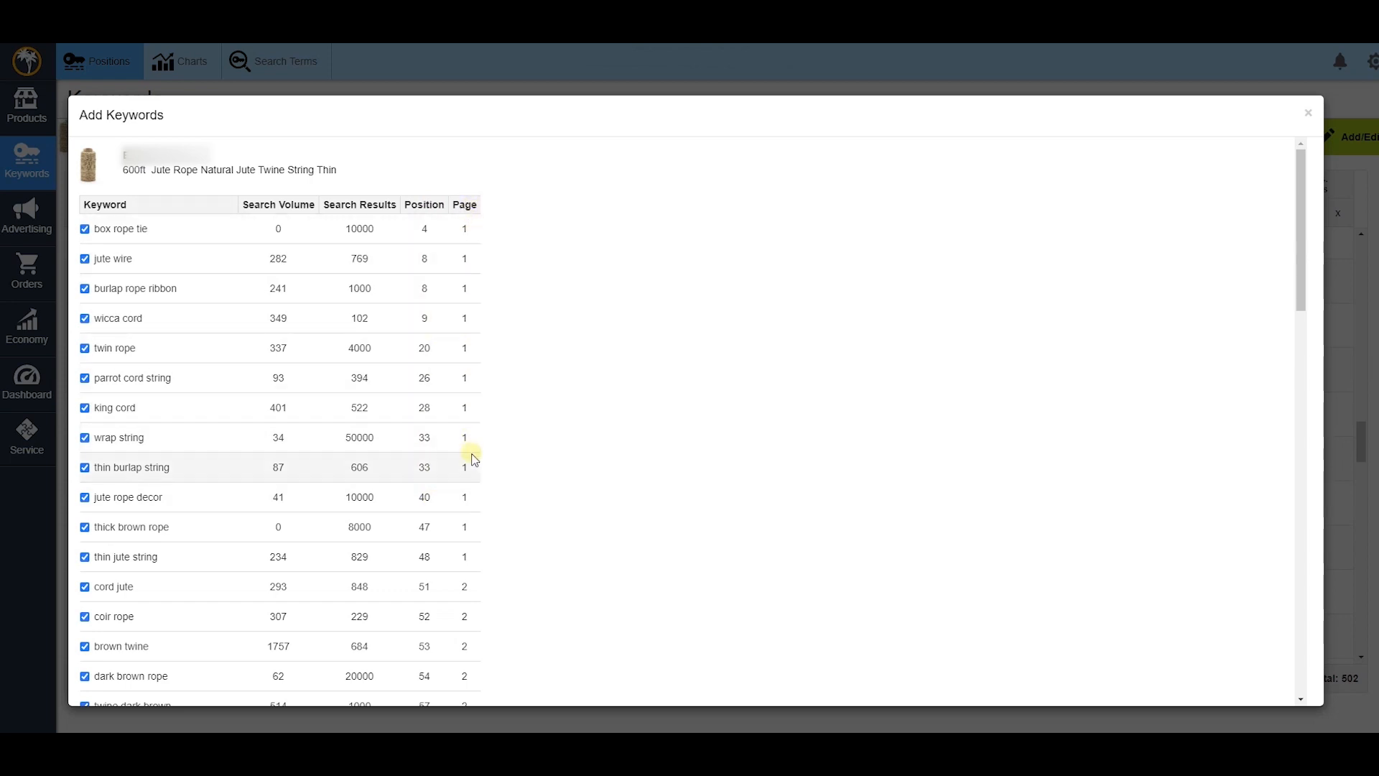
scroll(474, 460, down, 5)
scroll(480, 565, up, 4)
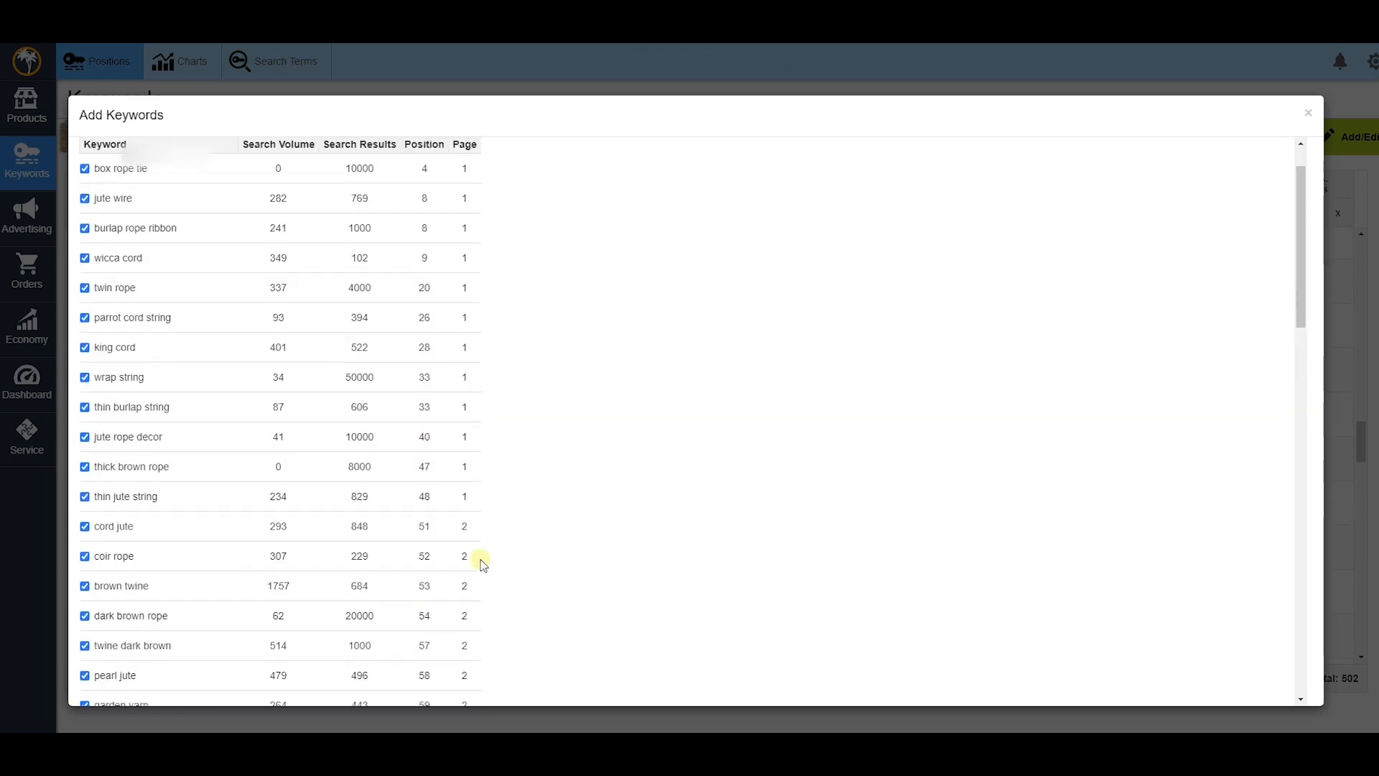
scroll(474, 546, up, 1)
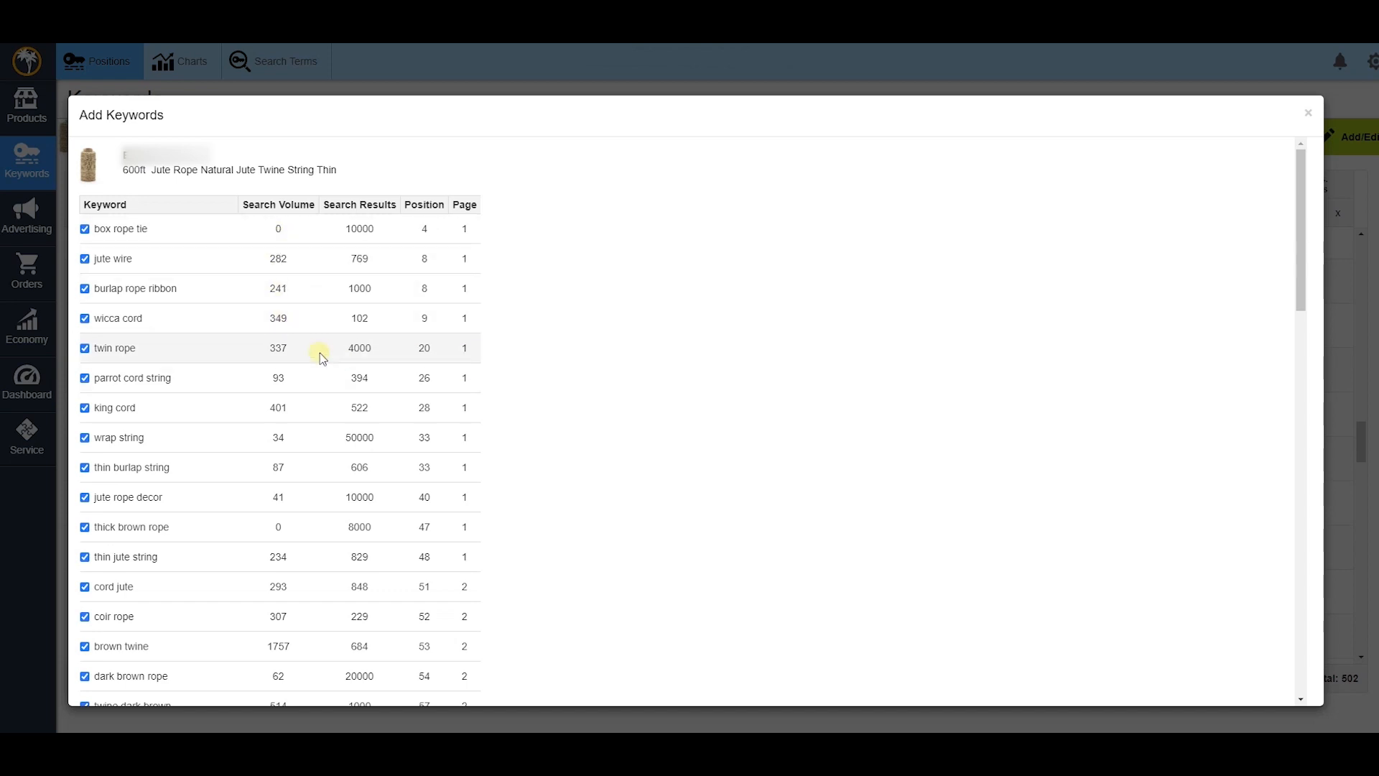
scroll(155, 227, down, 3)
scroll(155, 252, down, 15)
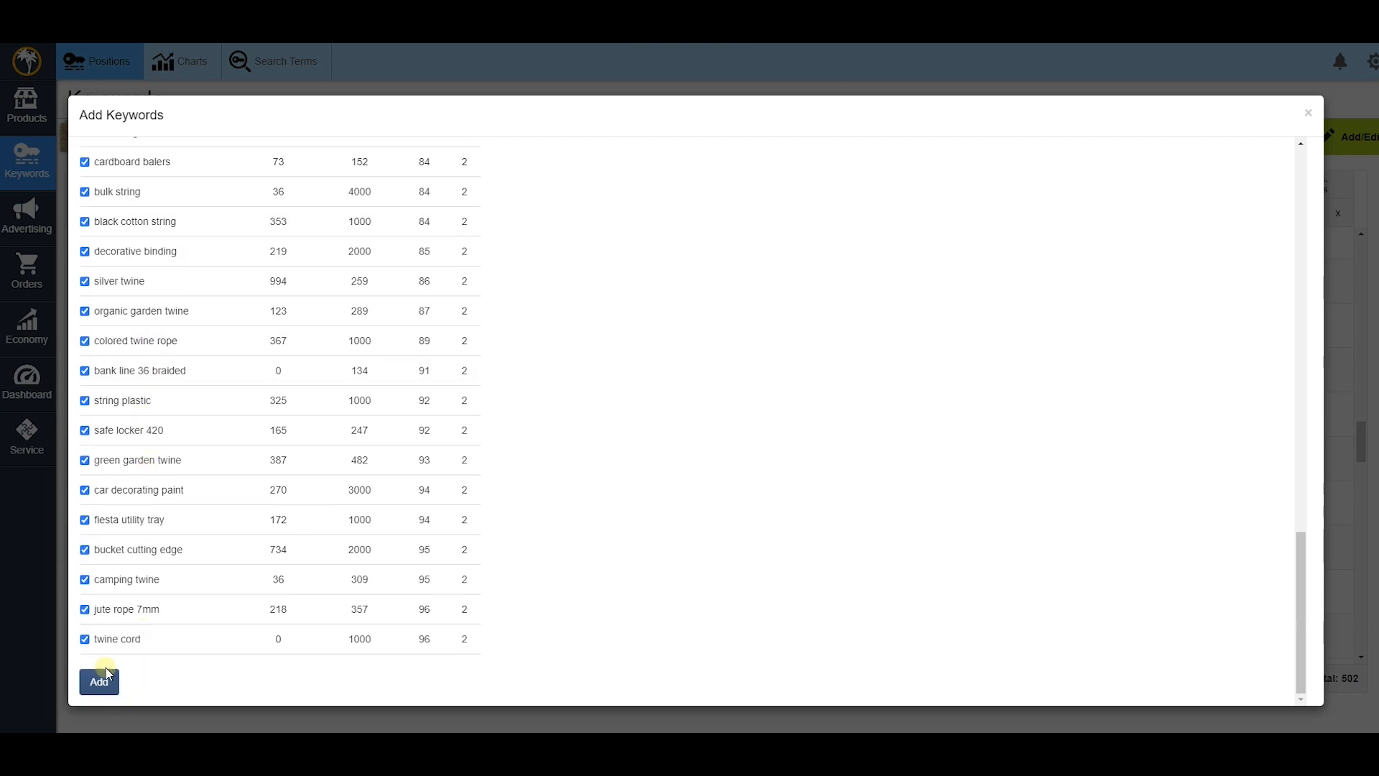
- Add every ticked auto-found jute rope keyword, bringing the tracker to 562 keywords
click(102, 682)
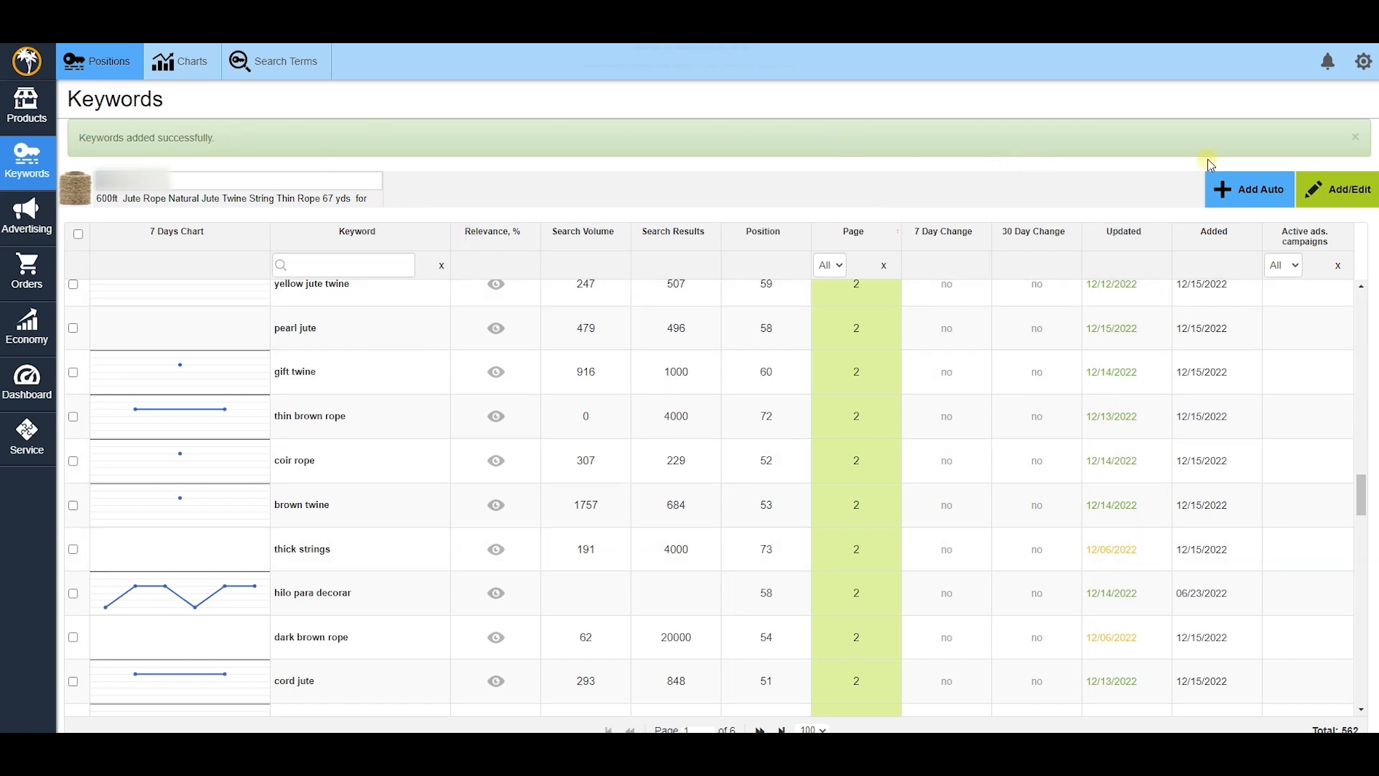
- Open the keyword list editor and add an empty line after the last keyword, 'yute en rollo'
click(1329, 181)
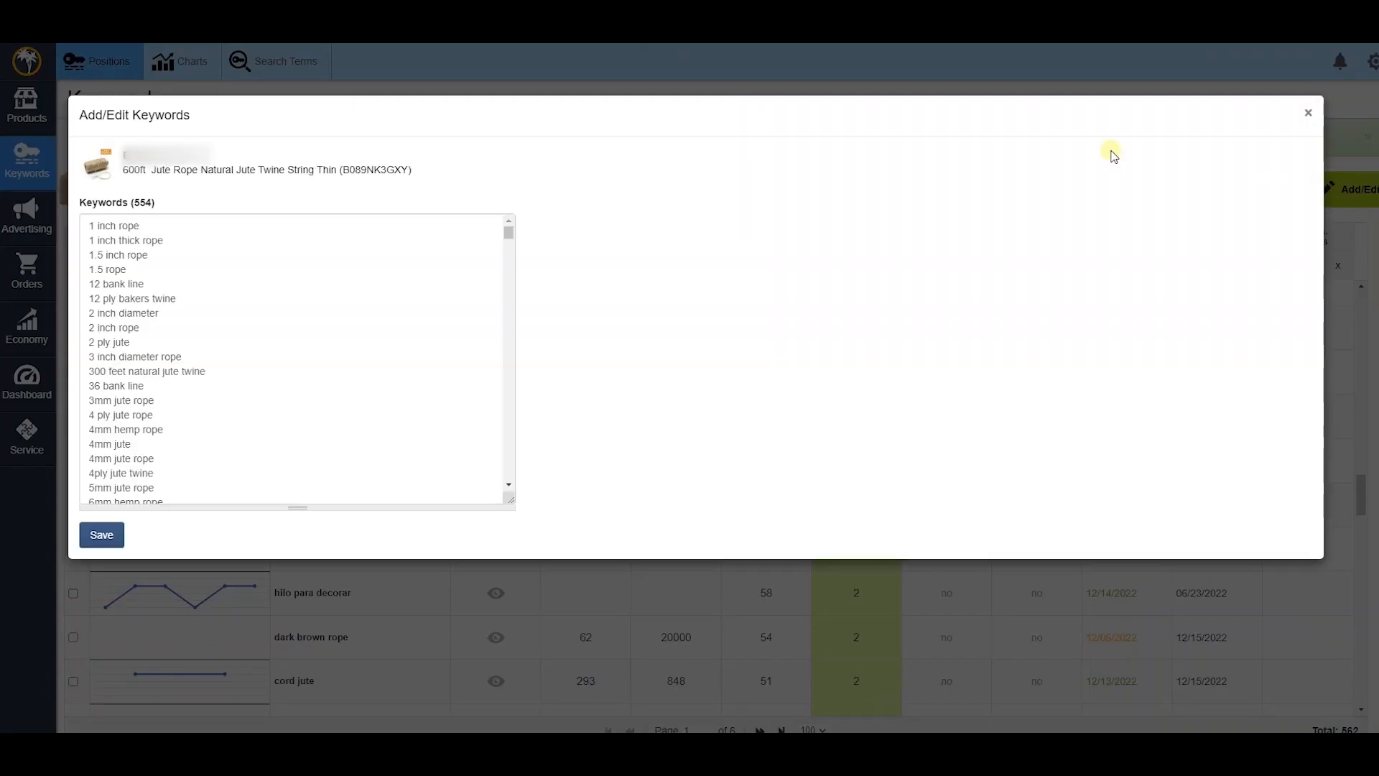
scroll(130, 283, down, 2)
scroll(130, 284, down, 10)
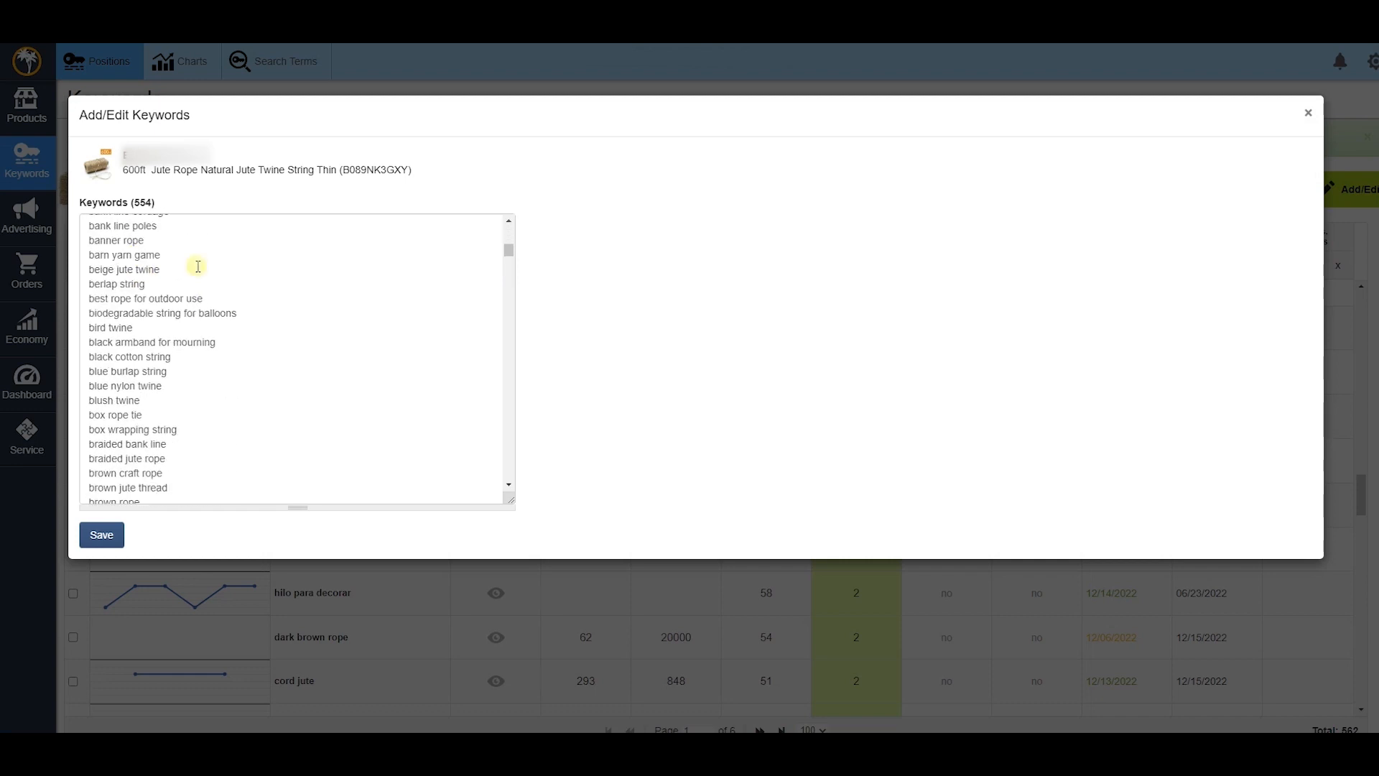
click(506, 271)
drag(506, 272, 511, 483)
click(225, 496)
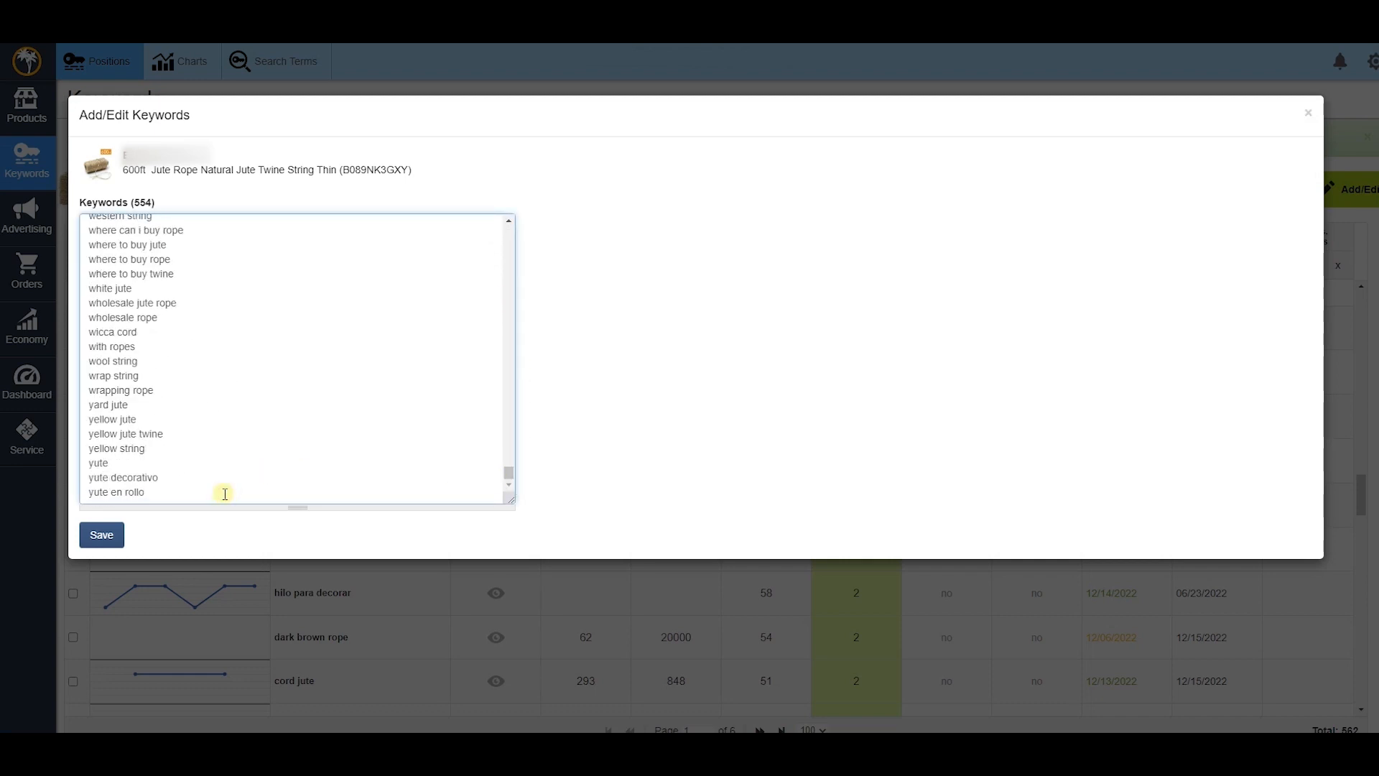
key(Return)
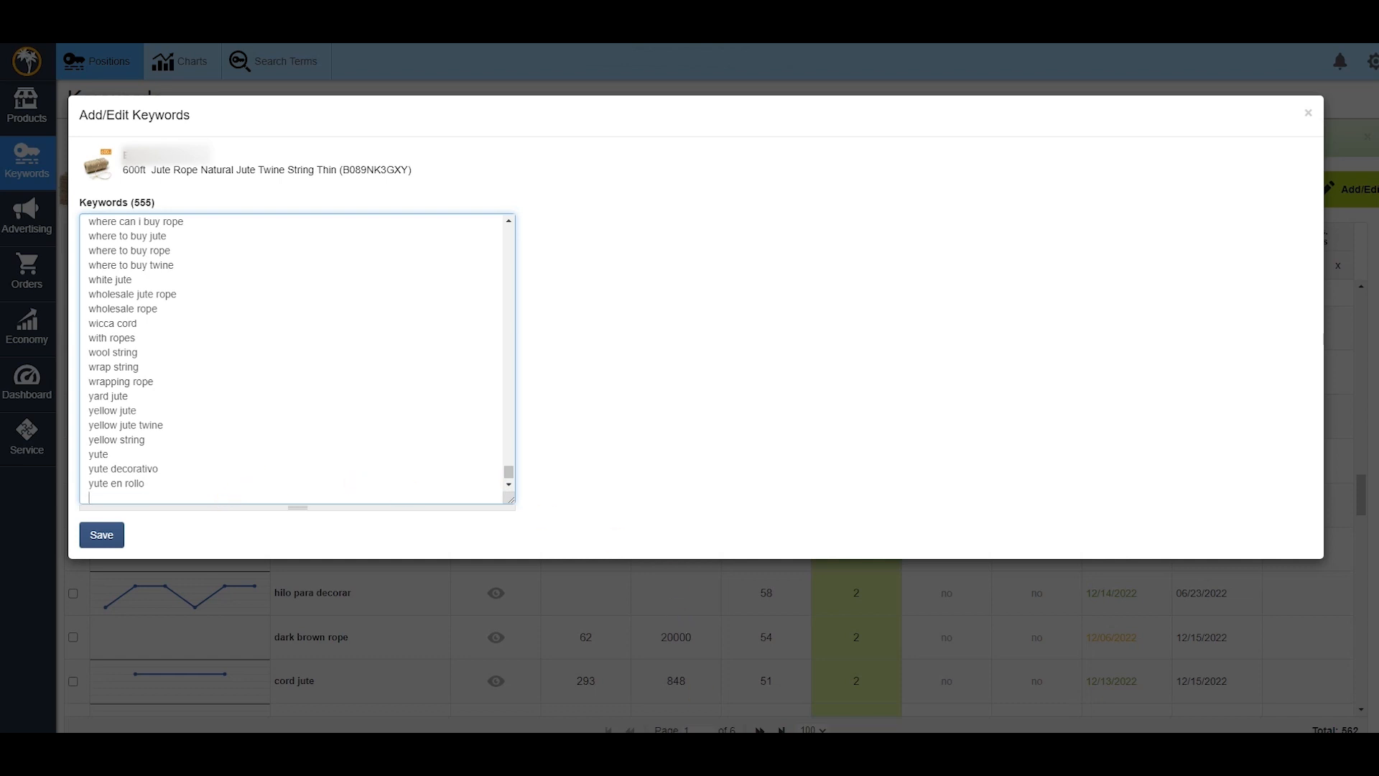
- Copy the ten extra keywords from Notepad, paste them at the list's end, and save
key(alt+Tab)
drag(794, 271, 720, 429)
key(ctrl+c)
key(alt+Tab)
click(231, 410)
click(172, 494)
key(ctrl+v)
click(122, 532)
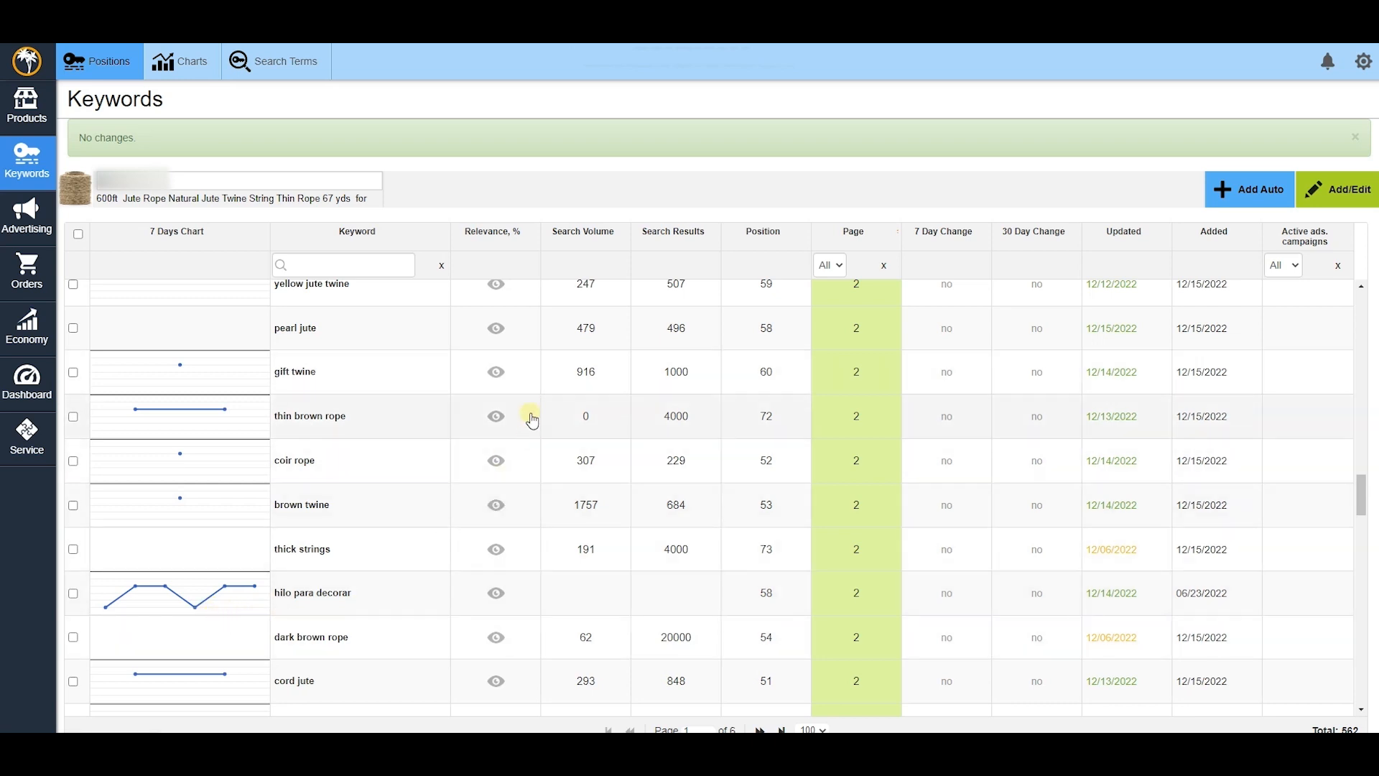
scroll(531, 382, up, 1)
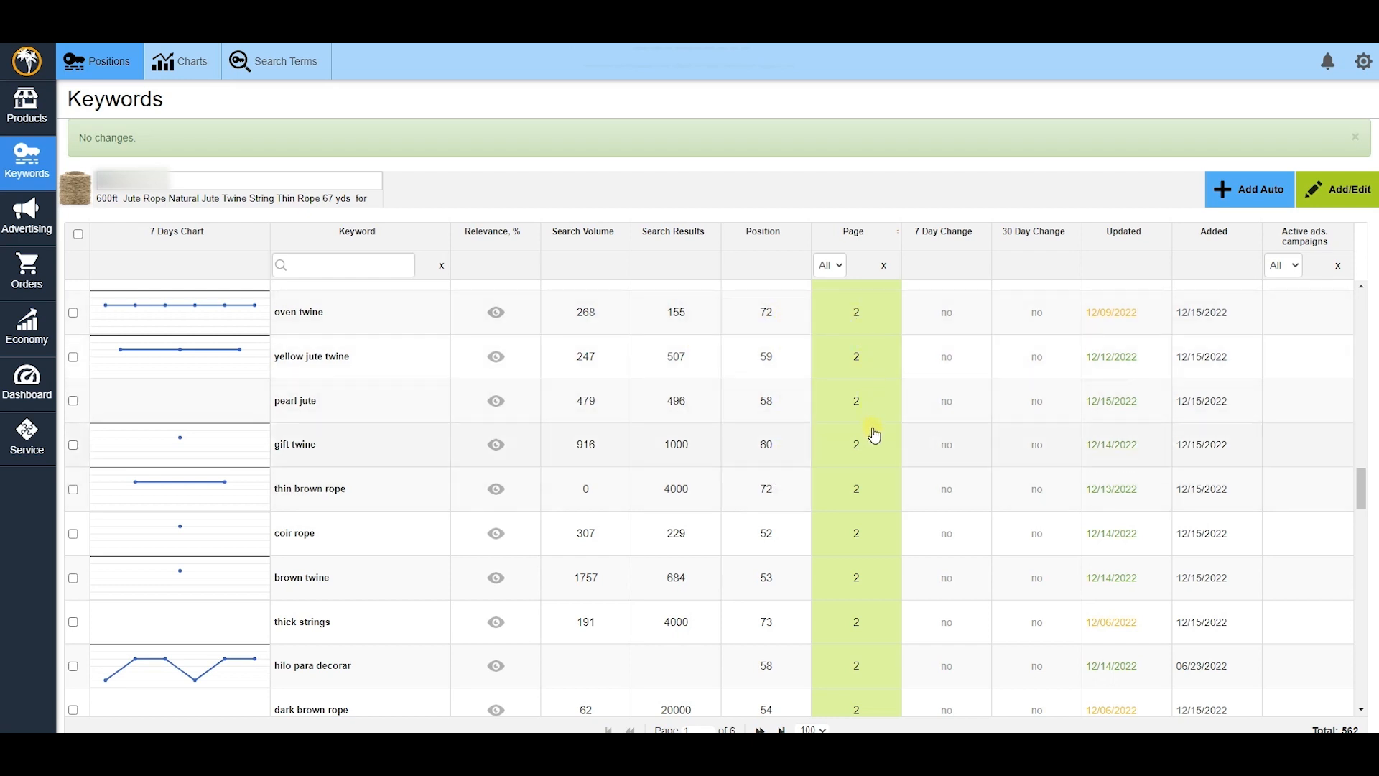
scroll(874, 435, up, 5)
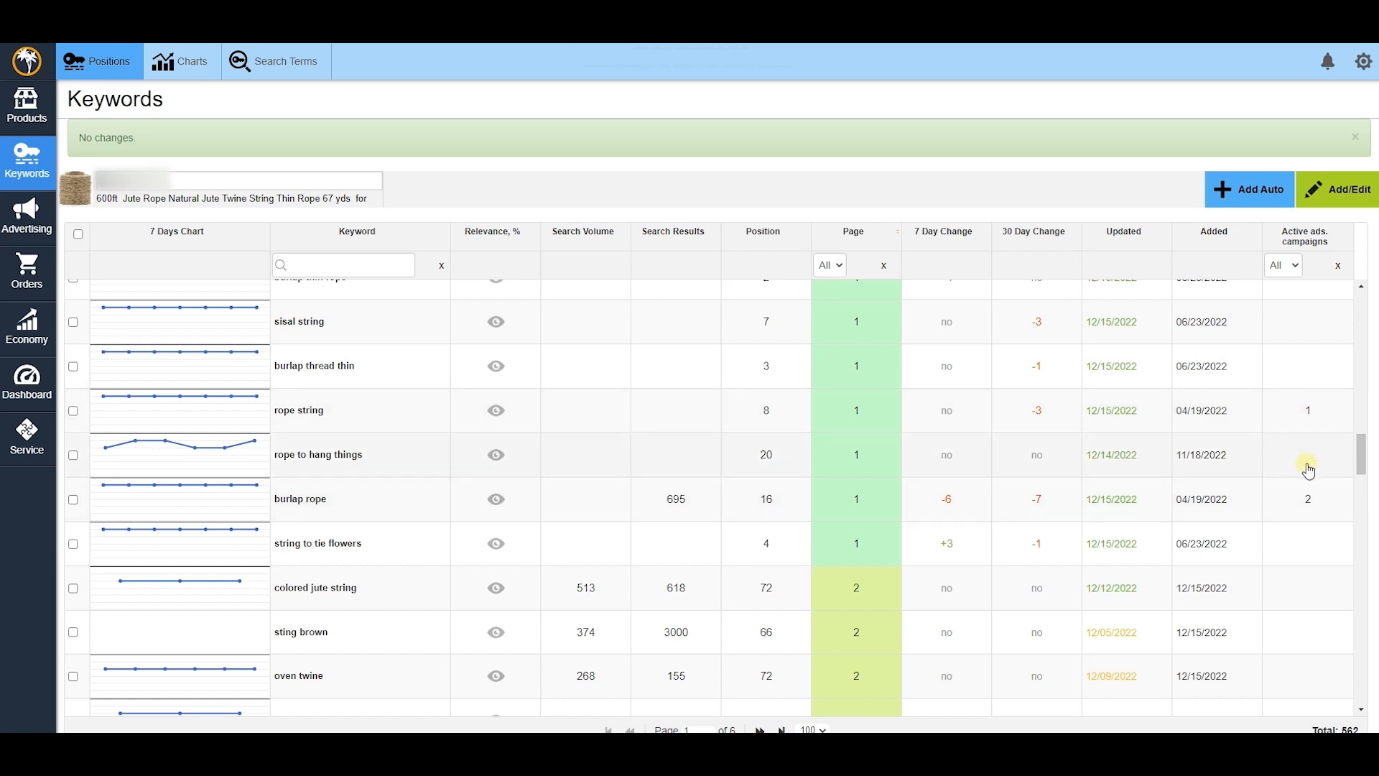
scroll(1310, 471, up, 1)
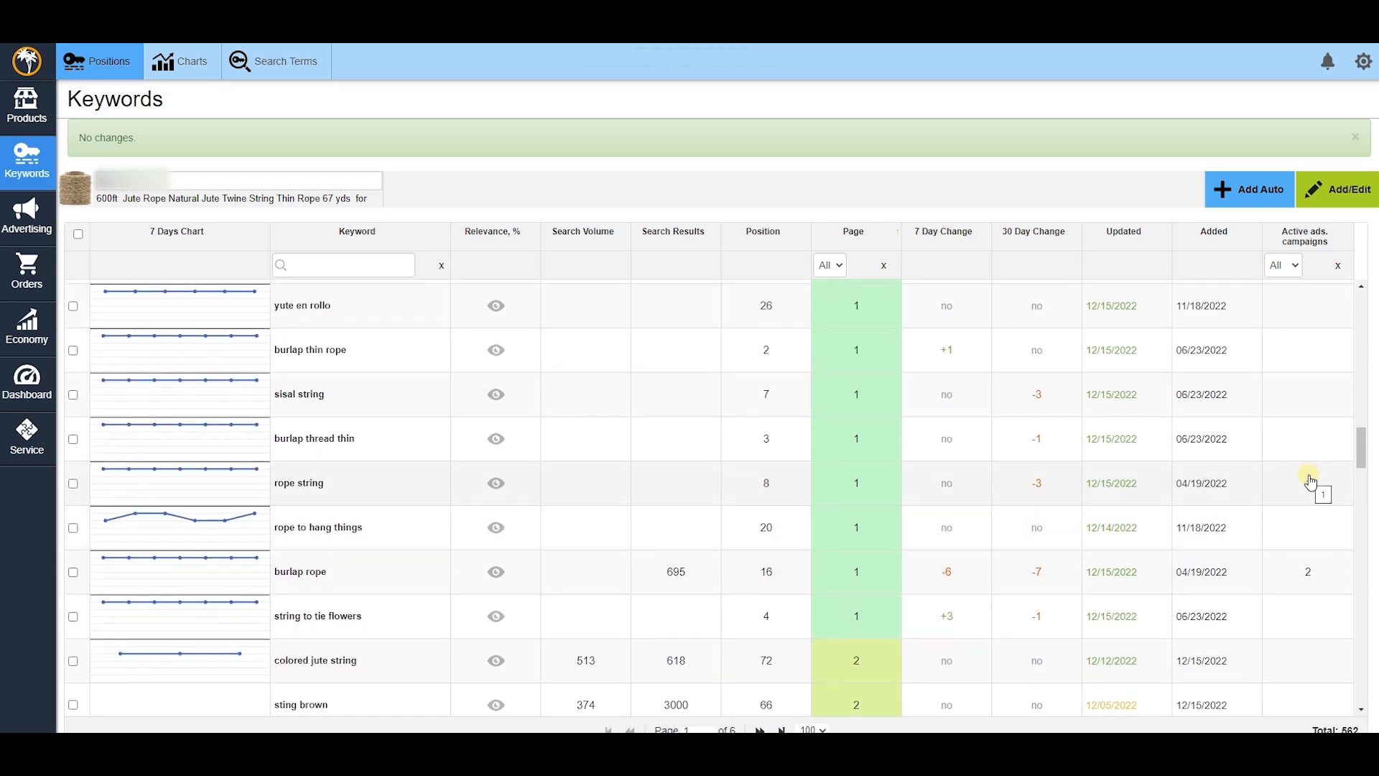
scroll(1306, 478, down, 1)
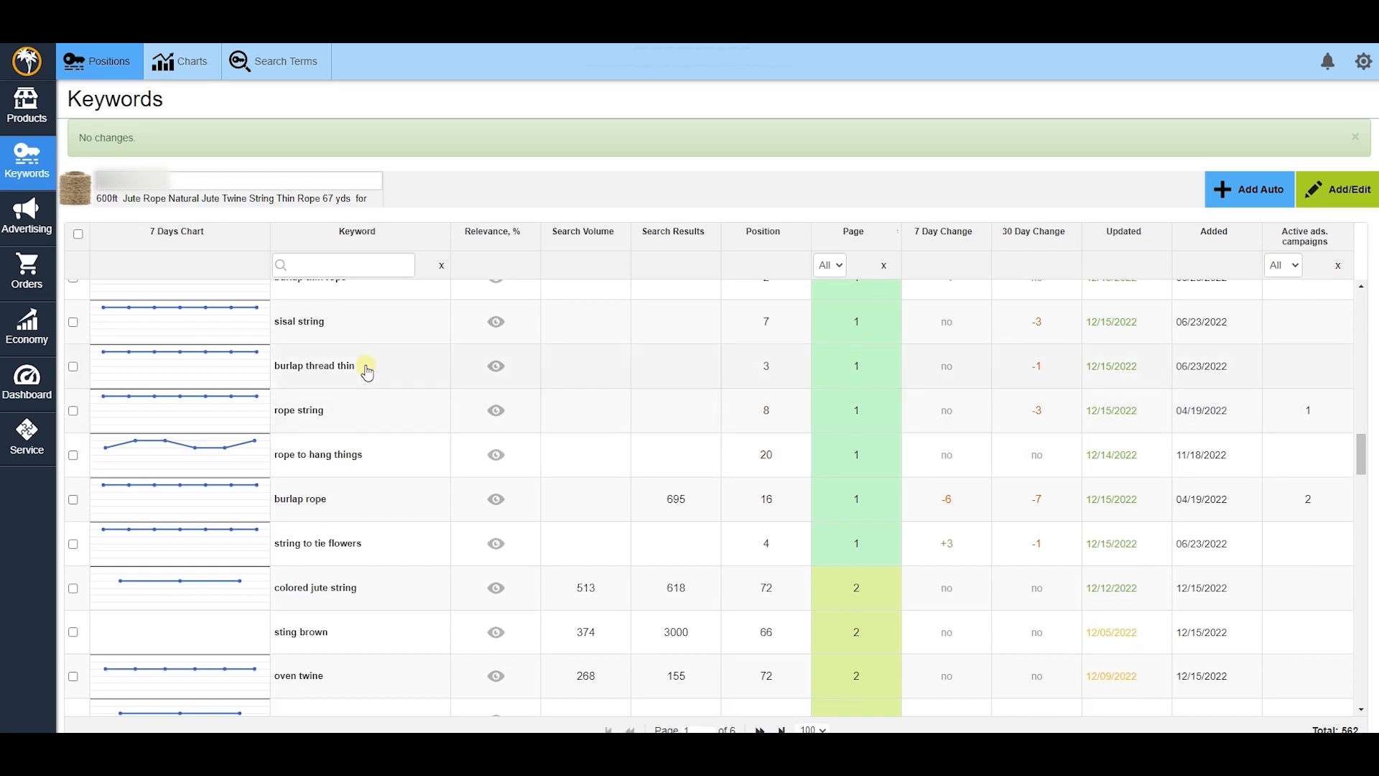
- Select 'rope to hang things' and show its 12/11–12/17/2022 weekly positions as a bar chart
click(348, 453)
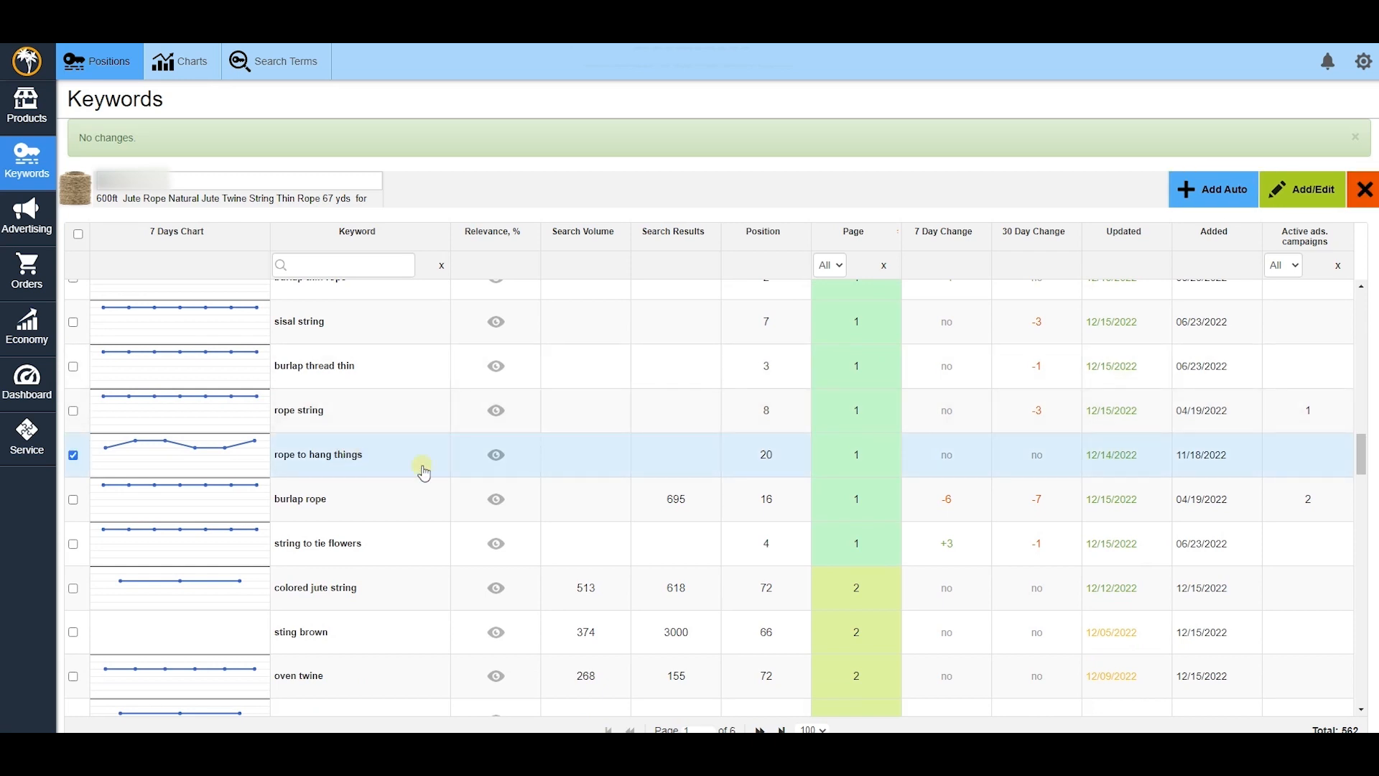
scroll(908, 669, down, 5)
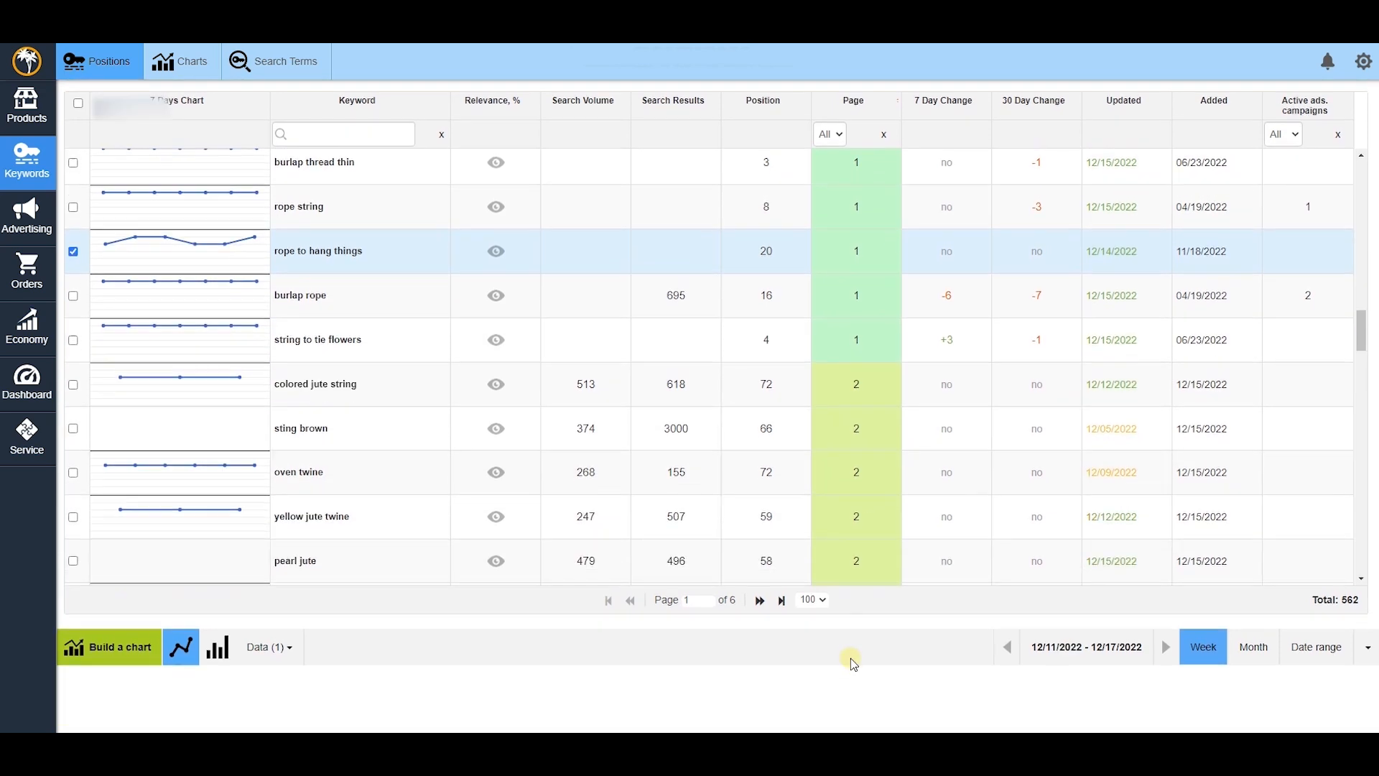
click(206, 345)
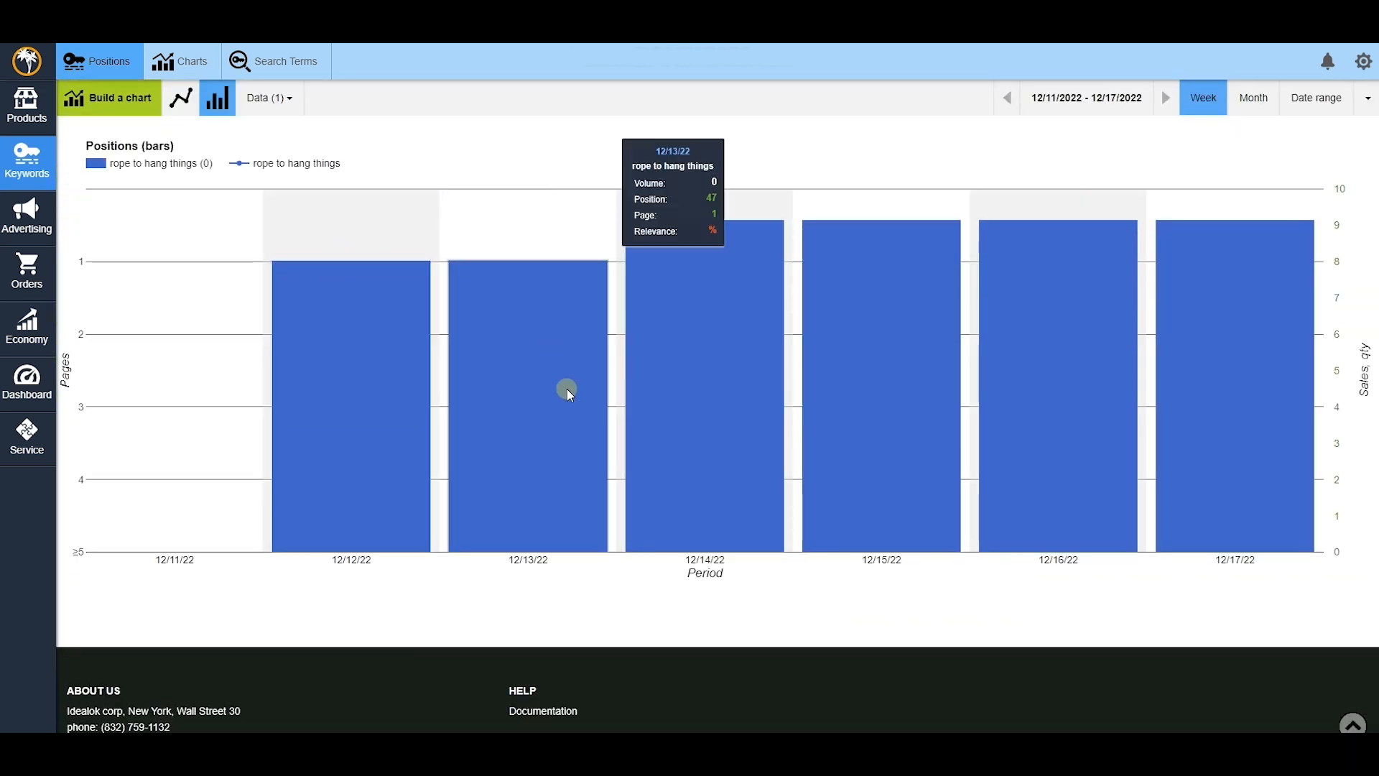
scroll(801, 546, up, 1)
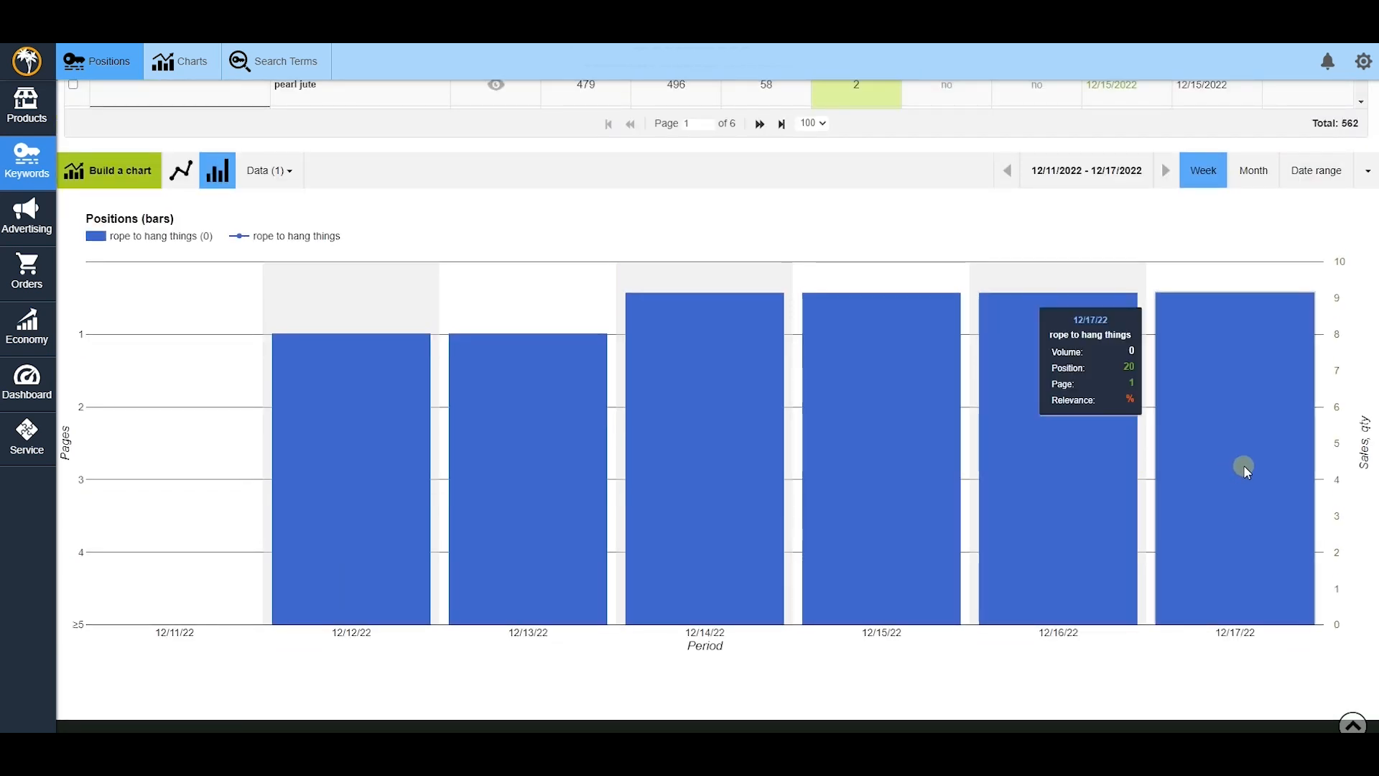
scroll(1358, 431, up, 6)
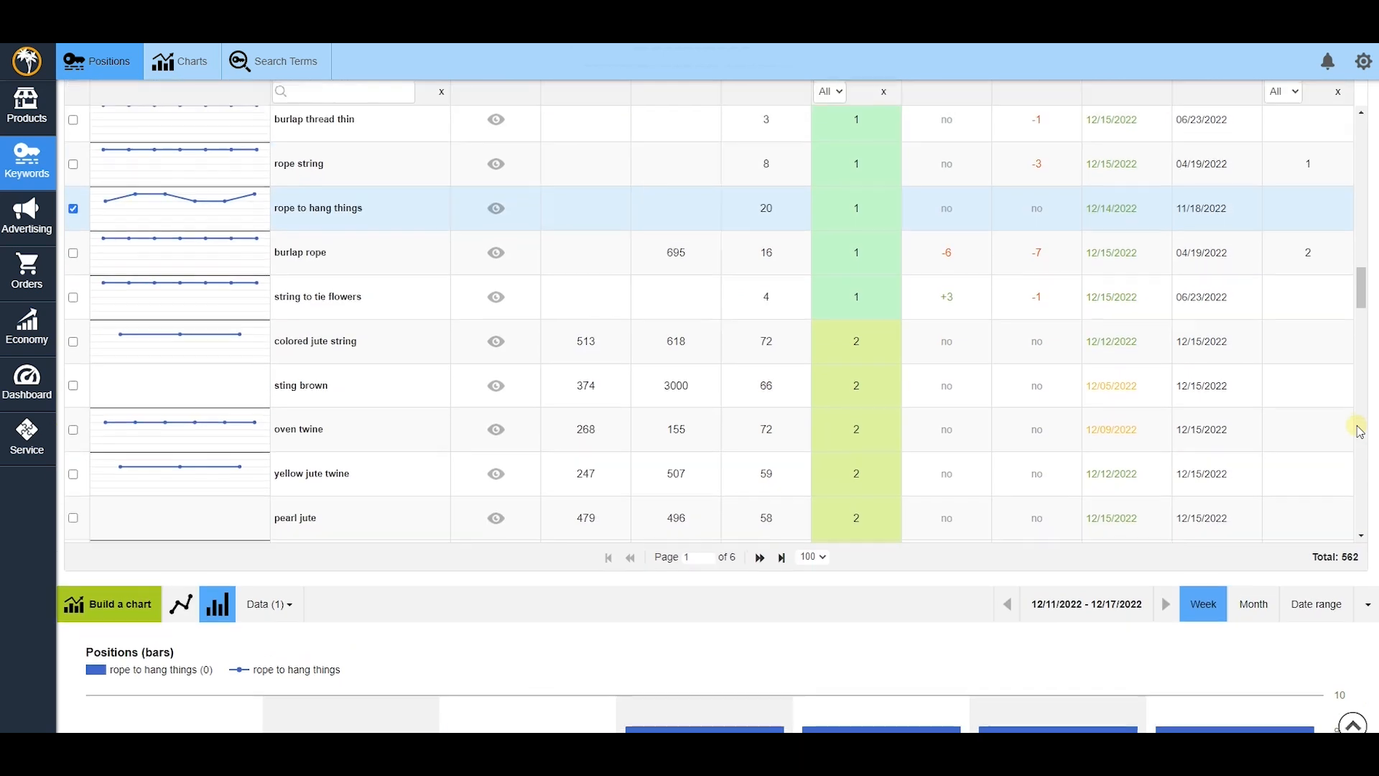
scroll(1359, 431, up, 3)
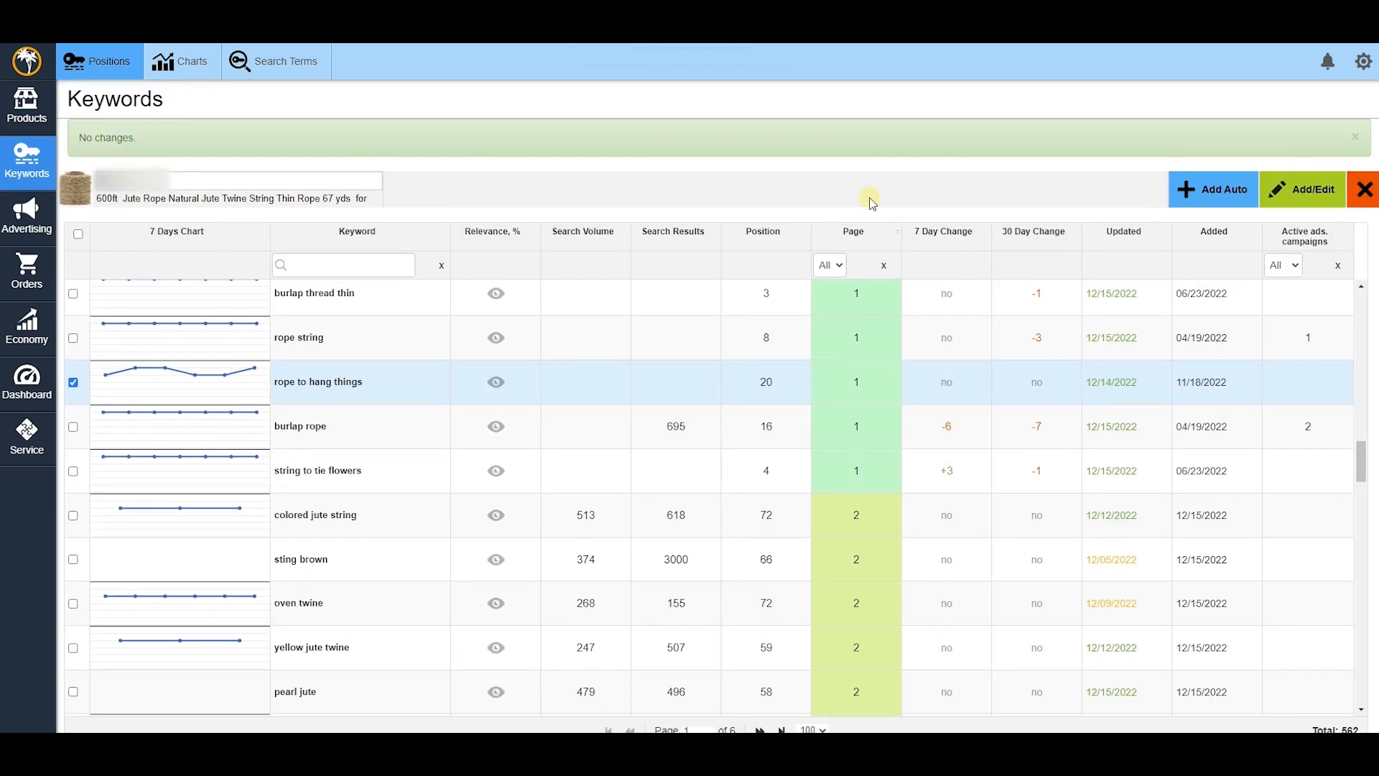